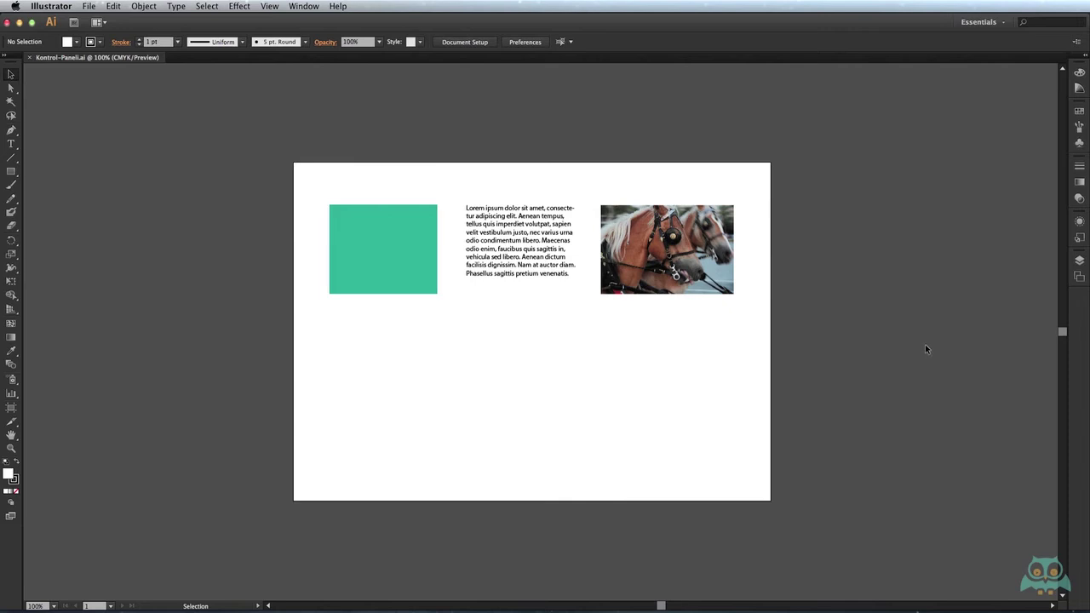
Try the Typography workspace, then switch back to Essentials
{"action": "left_click", "coordinate": [1002, 25]}
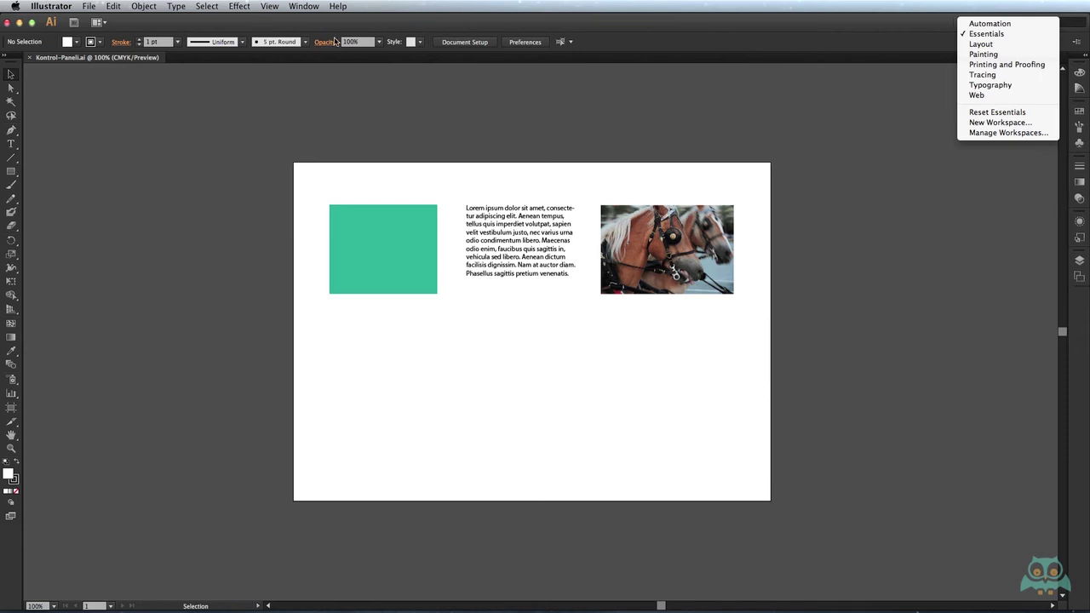
{"action": "left_click", "coordinate": [305, 9]}
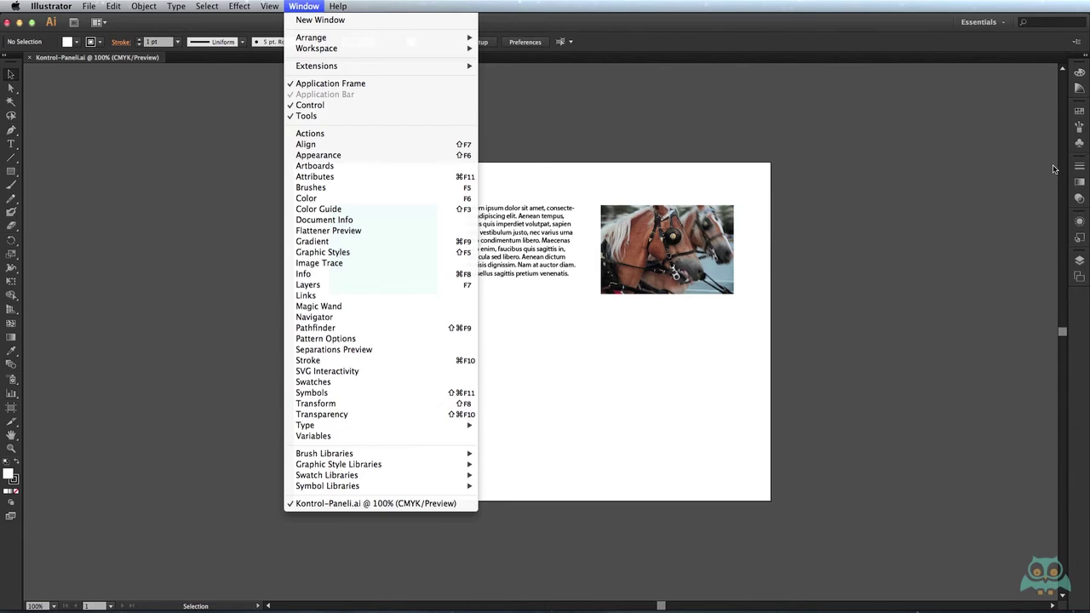
{"action": "left_click", "coordinate": [1002, 26]}
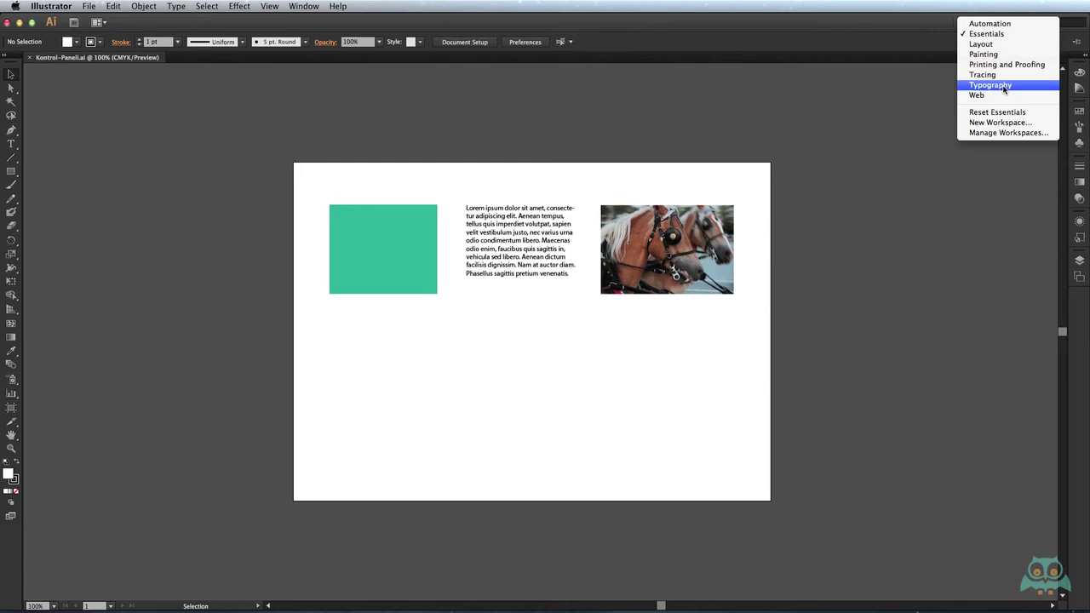
{"action": "left_click", "coordinate": [922, 41]}
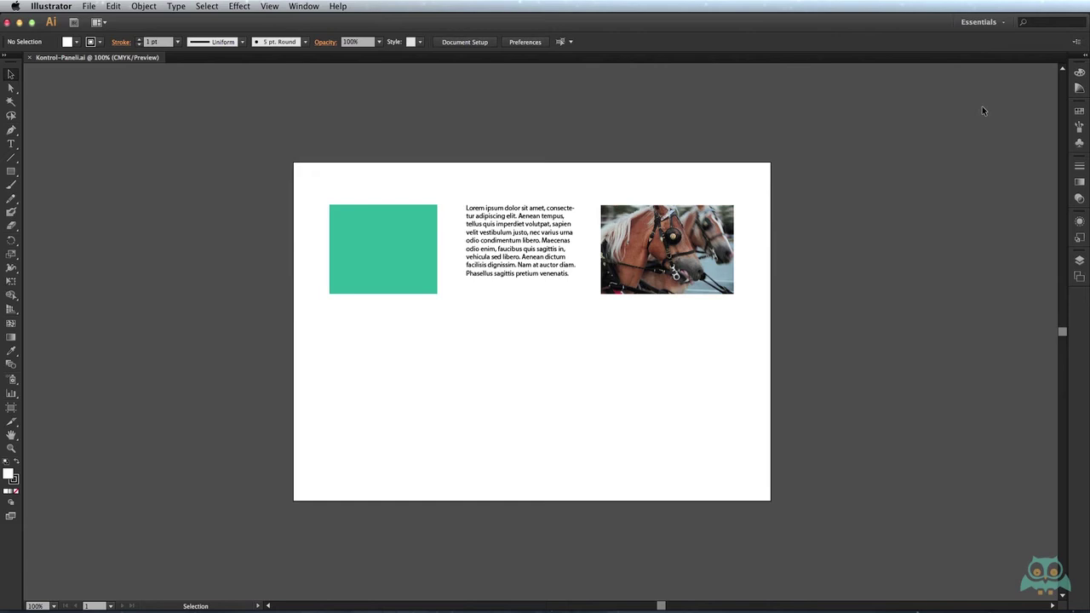
{"action": "left_click", "coordinate": [1003, 24]}
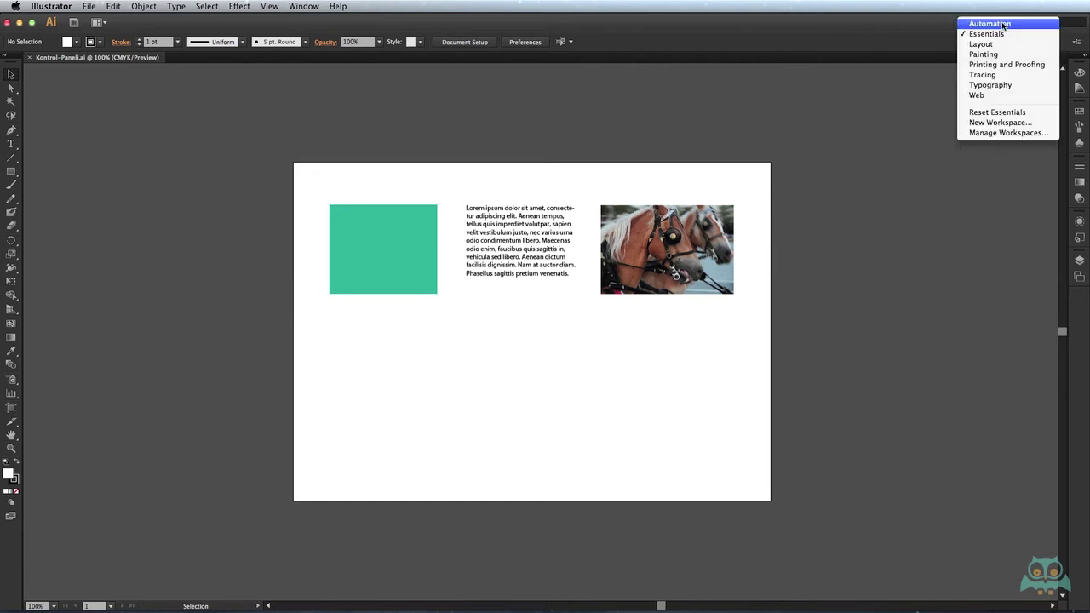
{"action": "left_click", "coordinate": [1006, 89]}
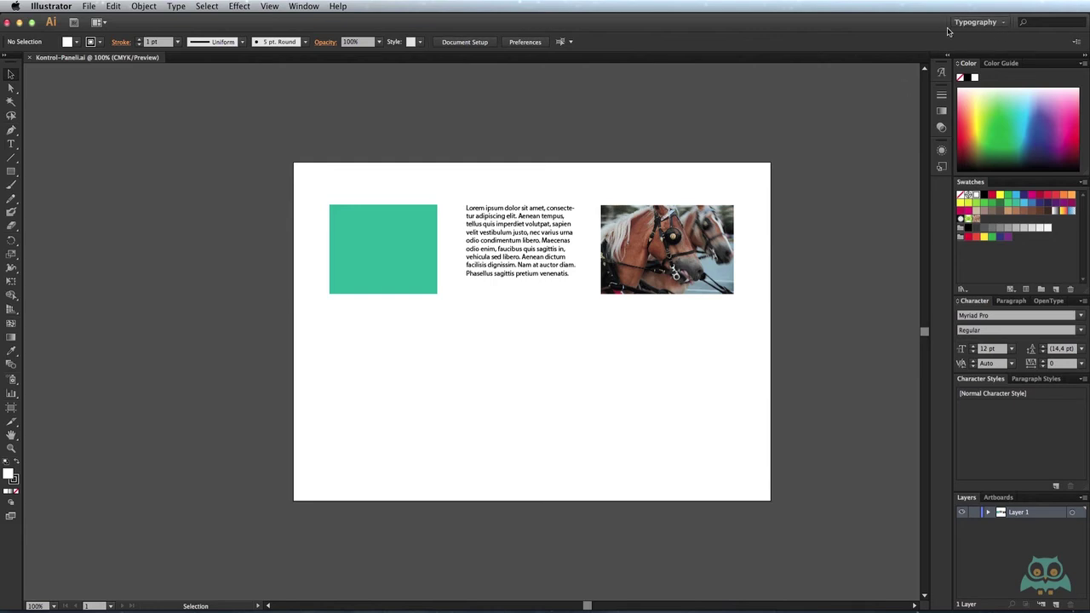
{"action": "left_click", "coordinate": [995, 23]}
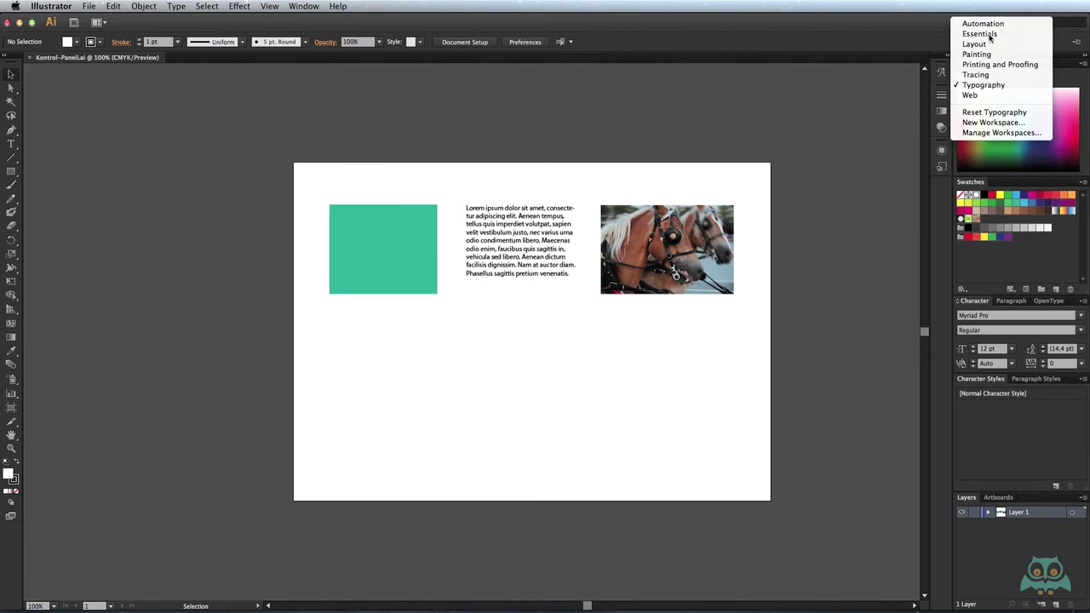
{"action": "left_click", "coordinate": [980, 34]}
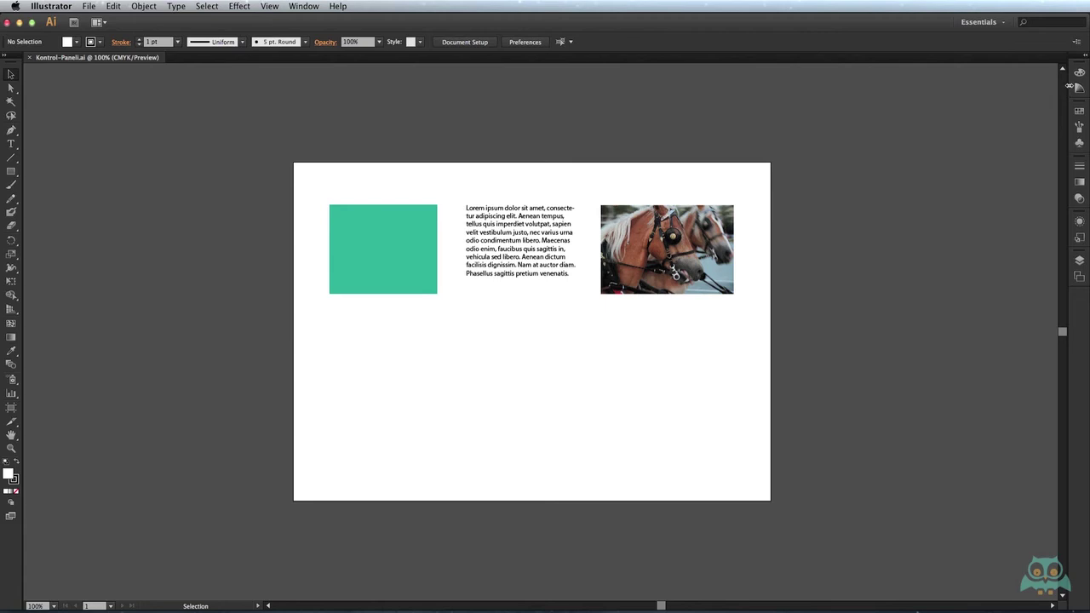
Widen the dock to show panel names and remove the Graphic Styles panel
{"action": "left_click_drag", "start_coordinate": [1069, 87], "coordinate": [1016, 93]}
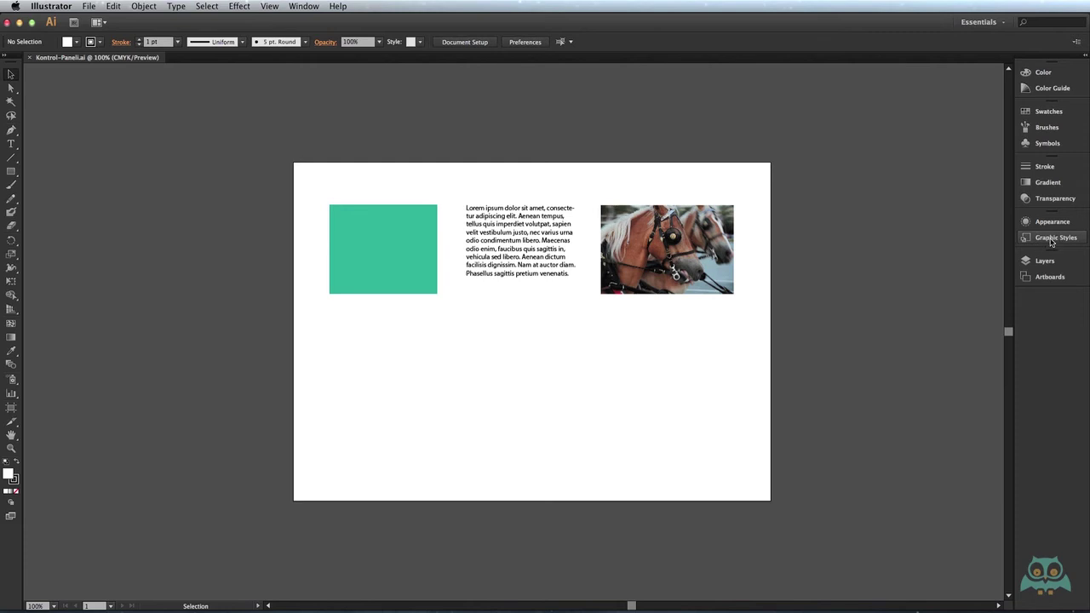
{"action": "left_click_drag", "start_coordinate": [1045, 244], "coordinate": [979, 236]}
{"action": "left_click", "coordinate": [905, 215]}
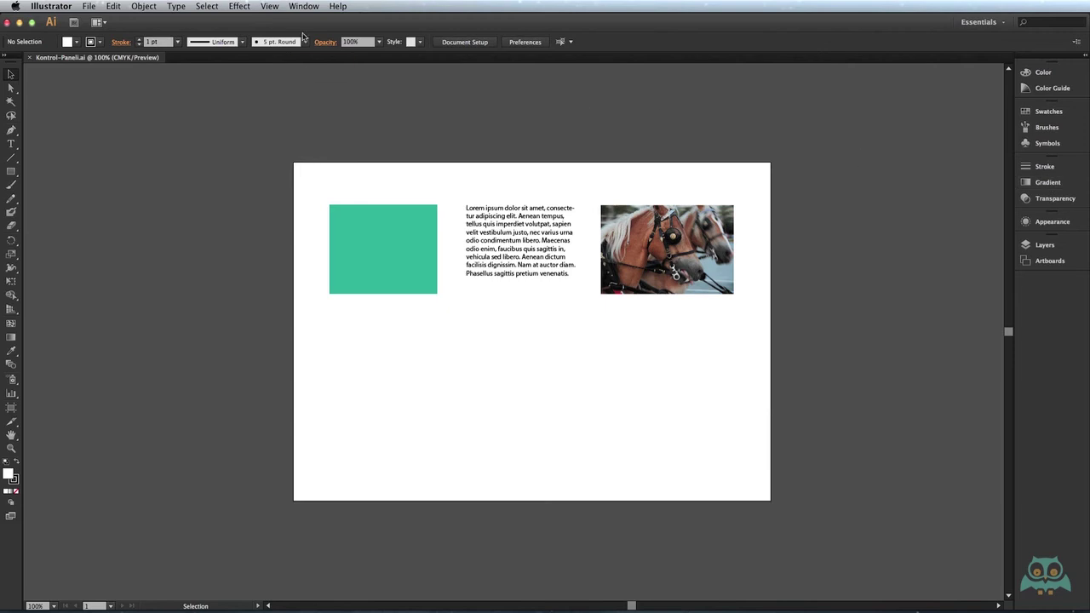
{"action": "left_click", "coordinate": [308, 6]}
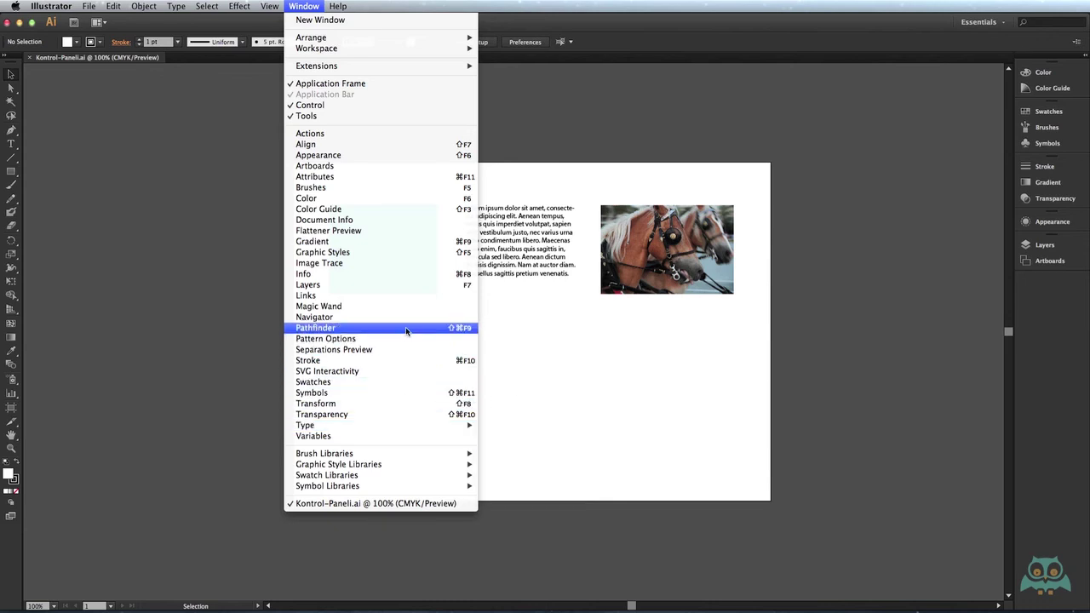
Open the Pathfinder, Align and Transform group, collapse it to icons, and move it aside
{"action": "left_click", "coordinate": [407, 329]}
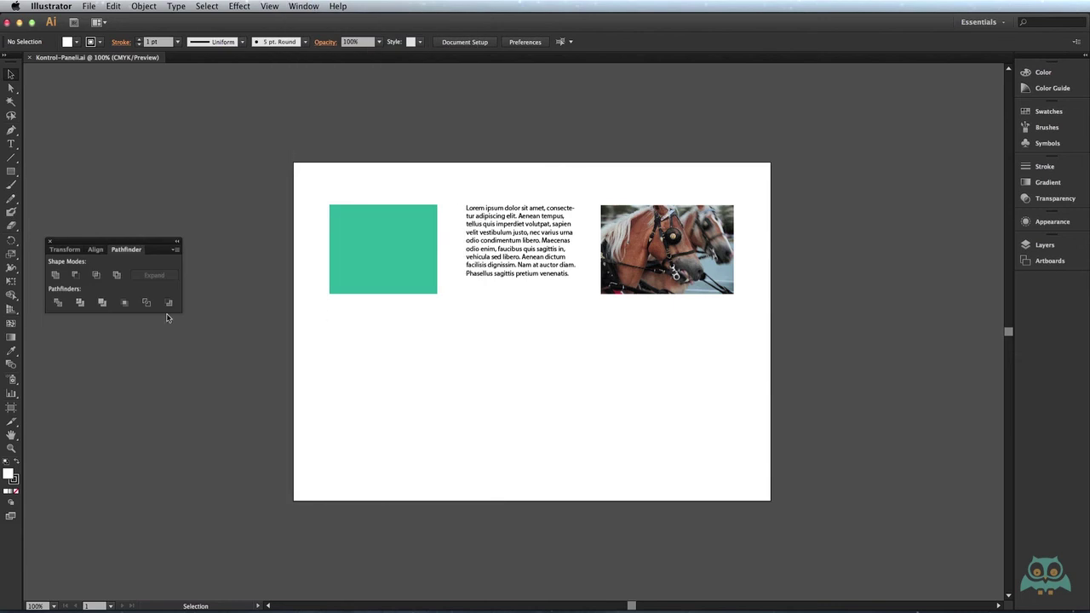
{"action": "left_click", "coordinate": [95, 250]}
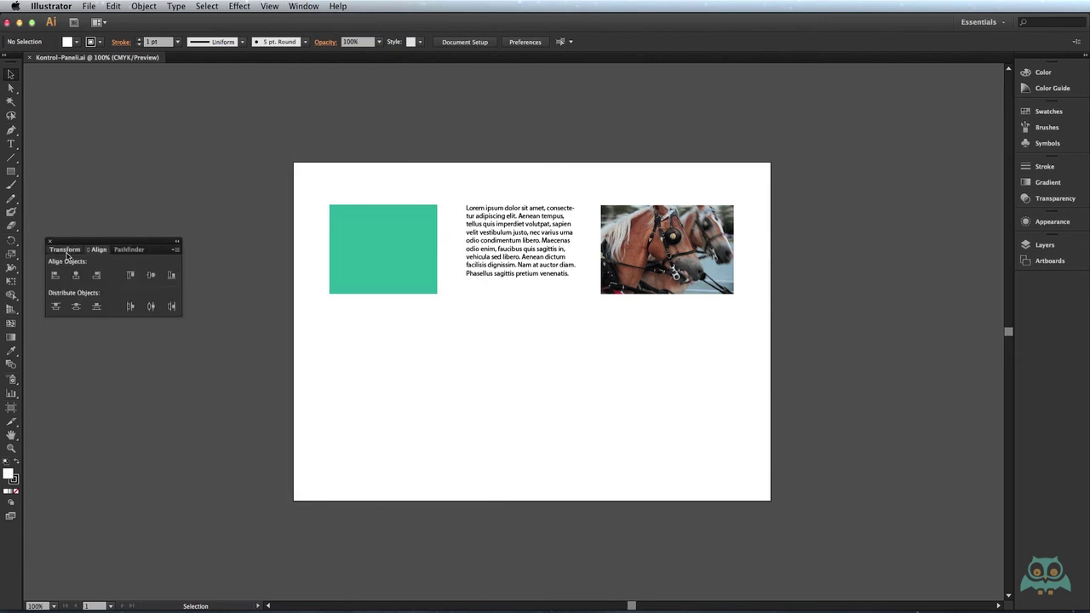
{"action": "left_click", "coordinate": [67, 253]}
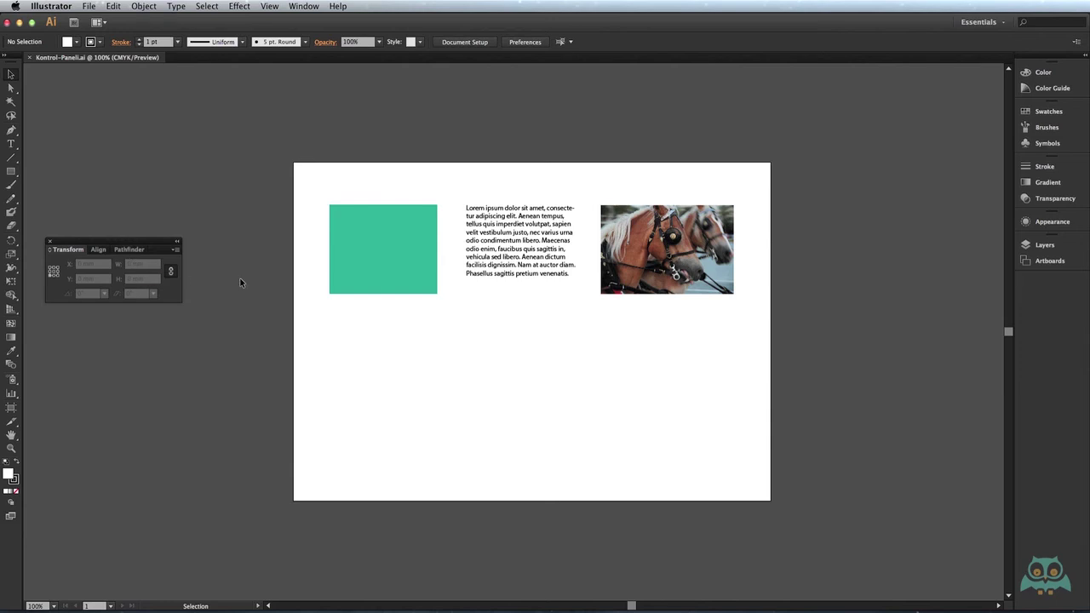
{"action": "left_click", "coordinate": [127, 251]}
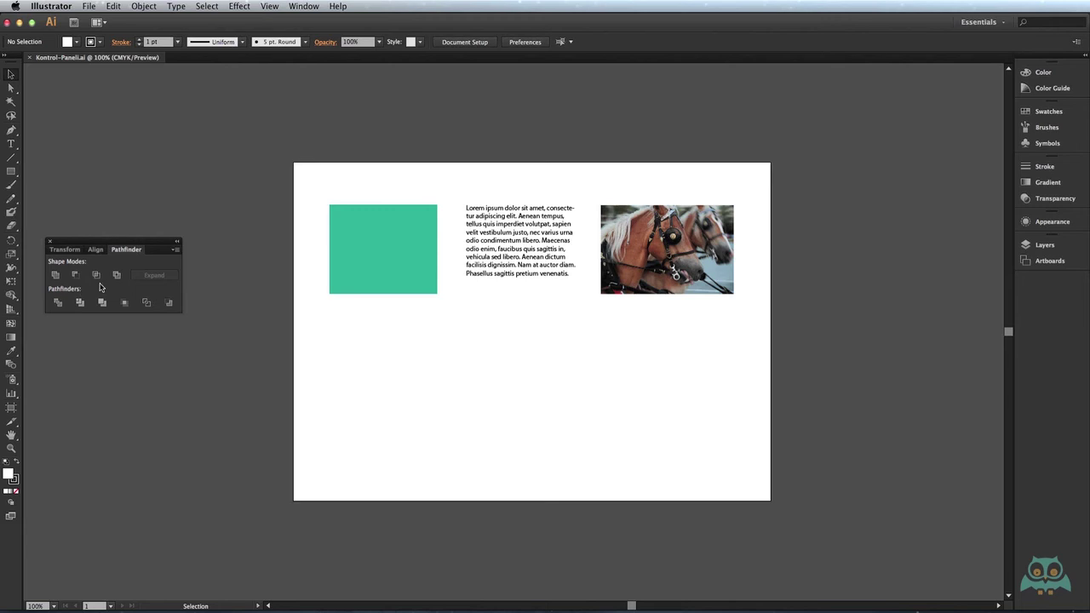
{"action": "left_click", "coordinate": [177, 242]}
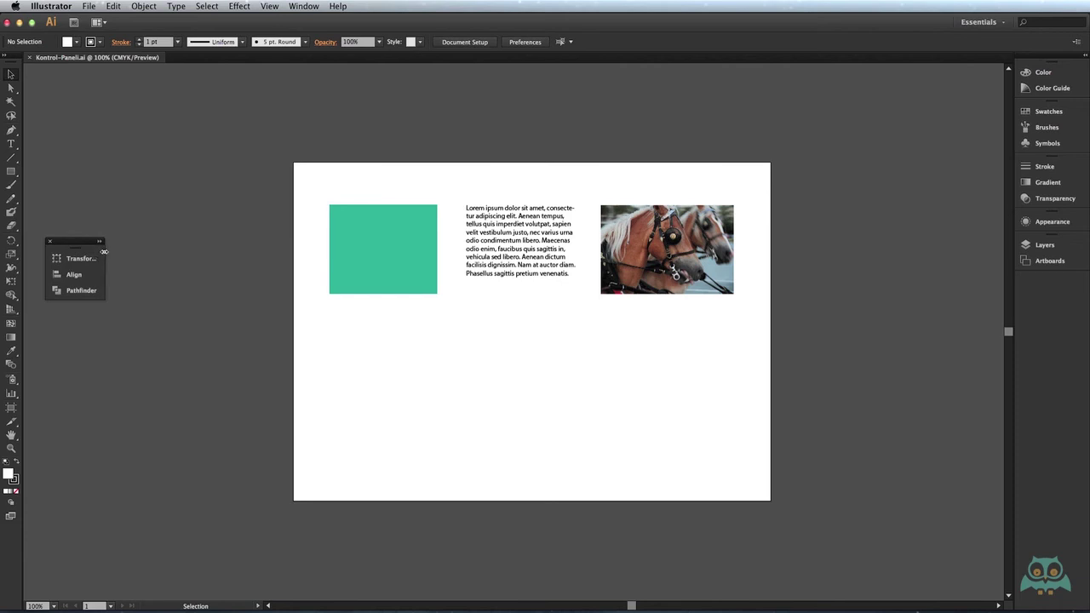
{"action": "left_click_drag", "start_coordinate": [104, 249], "coordinate": [65, 252]}
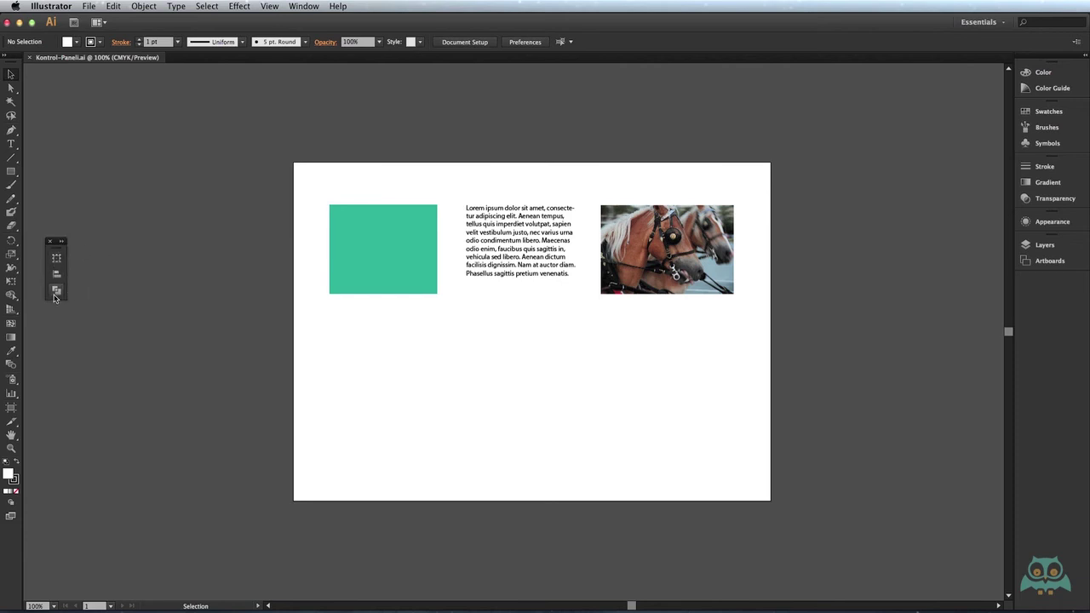
{"action": "left_click_drag", "start_coordinate": [59, 241], "coordinate": [39, 543]}
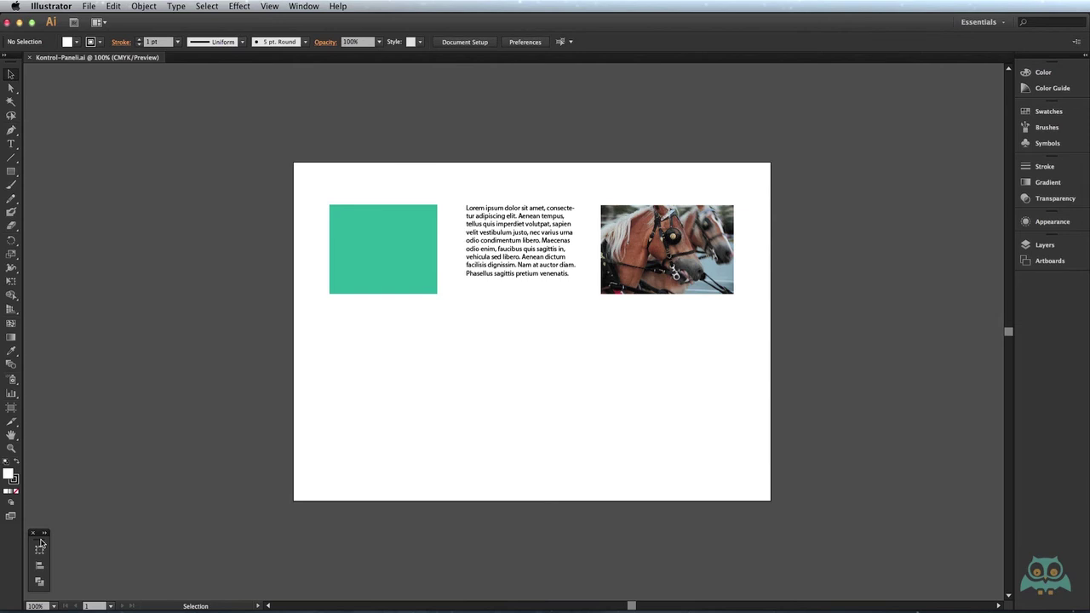
Dock the Pattern Options panel beside Appearance and collapse the dock to icons
{"action": "left_click", "coordinate": [305, 7]}
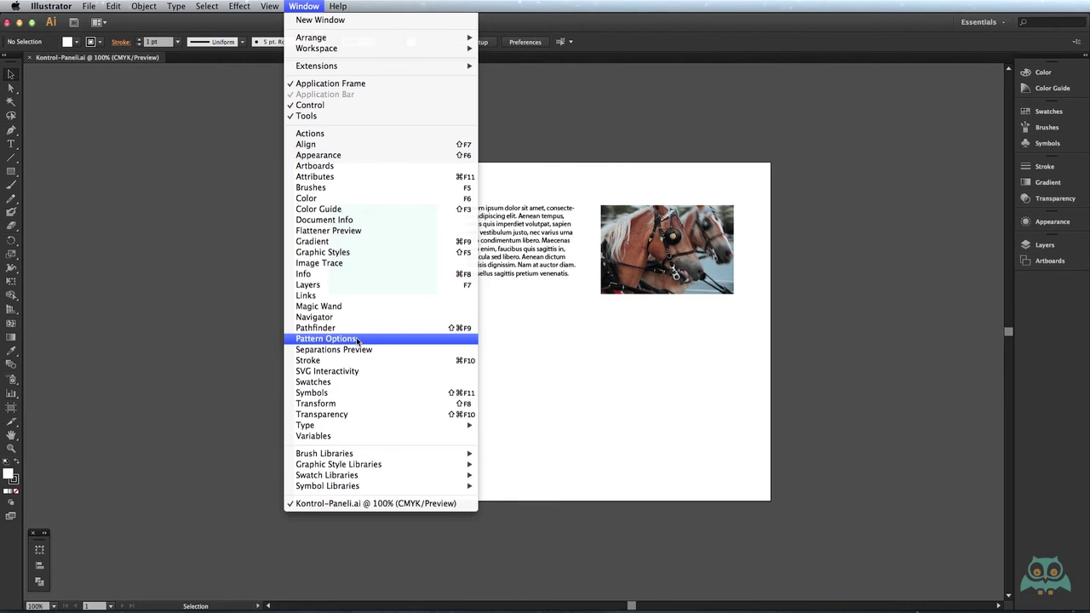
{"action": "left_click", "coordinate": [327, 339]}
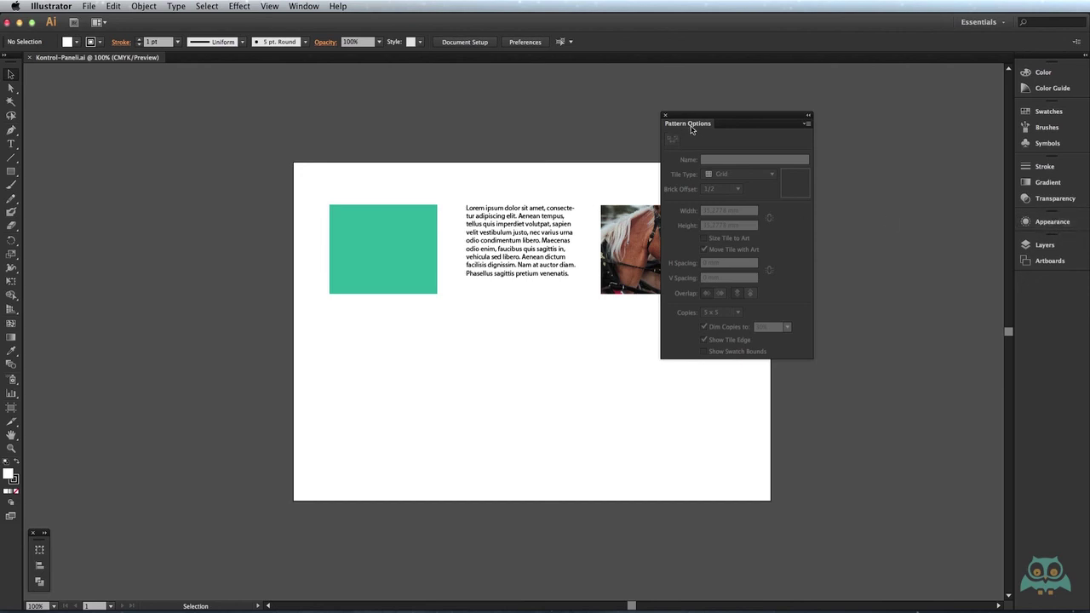
{"action": "mouse_move", "coordinate": [686, 127]}
{"action": "left_mouse_down"}
{"action": "mouse_move", "coordinate": [815, 205]}
{"action": "mouse_move", "coordinate": [1048, 230]}
{"action": "left_mouse_up"}
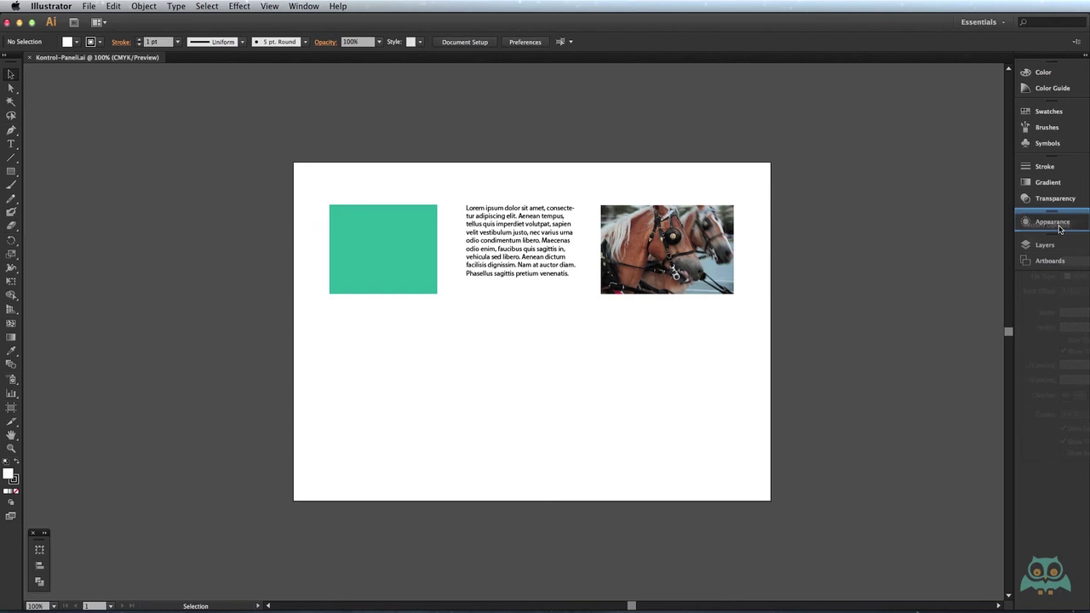
{"action": "left_click_drag", "start_coordinate": [1048, 230], "coordinate": [1056, 228]}
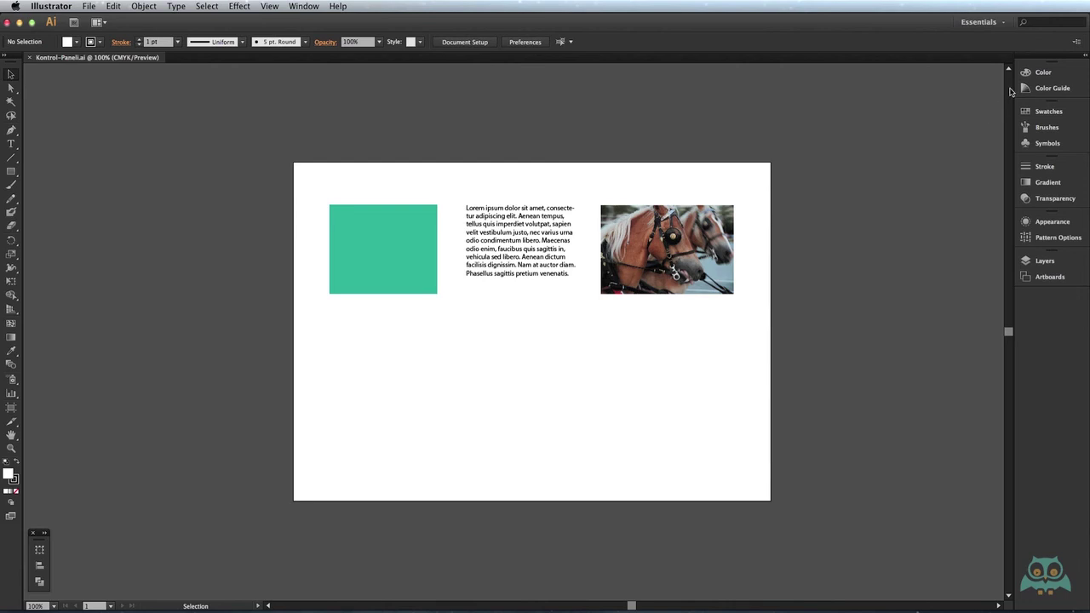
{"action": "left_click_drag", "start_coordinate": [1011, 85], "coordinate": [1071, 75]}
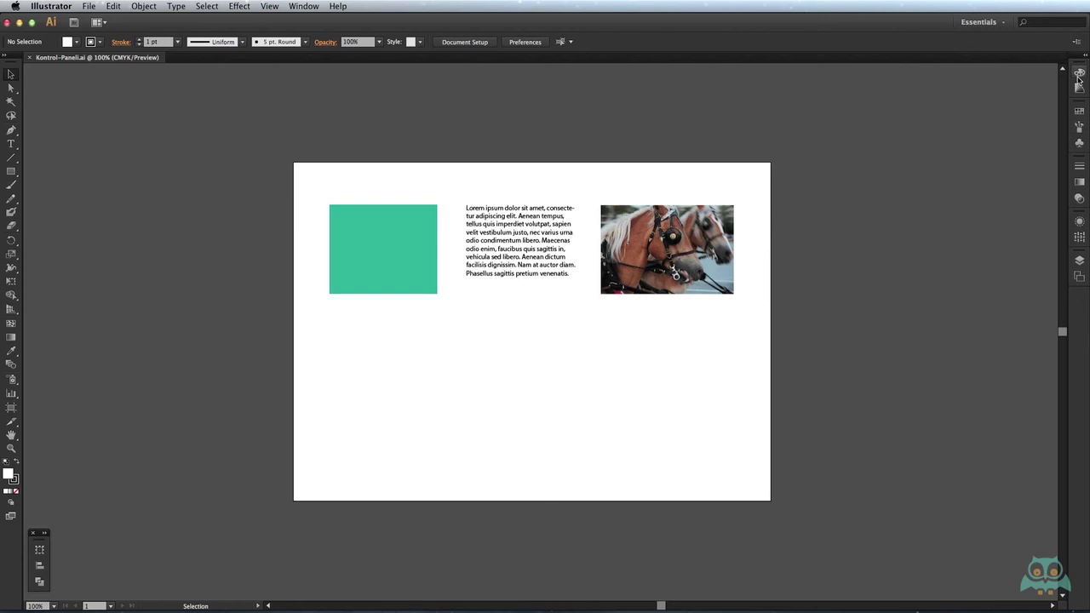
Widen the right dock and the floating Transform/Align/Pathfinder group to show labels
{"action": "left_click_drag", "start_coordinate": [1064, 80], "coordinate": [1001, 92]}
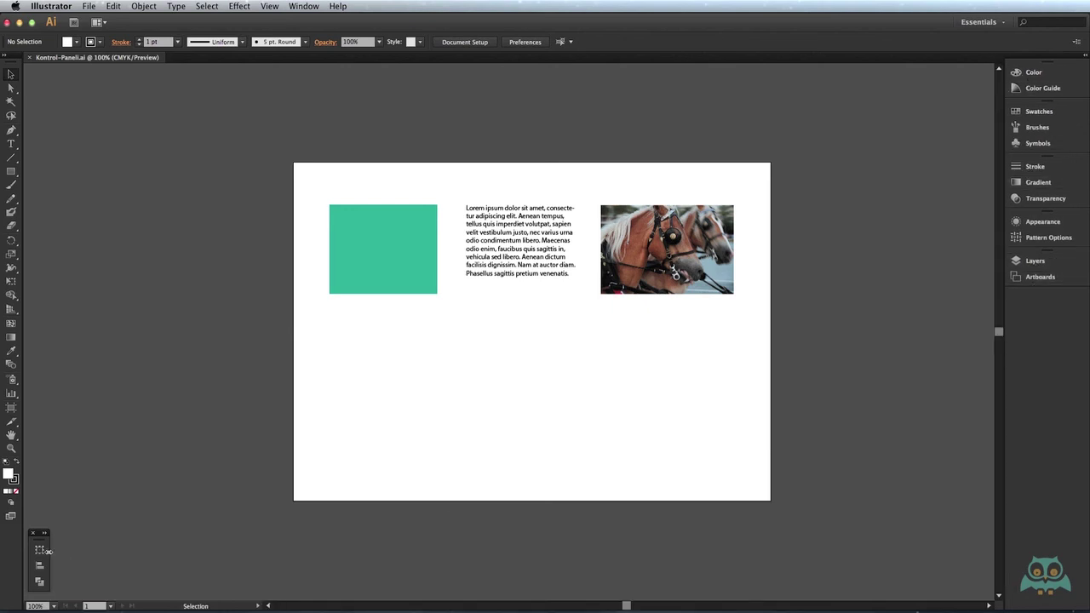
{"action": "left_click_drag", "start_coordinate": [51, 552], "coordinate": [92, 549]}
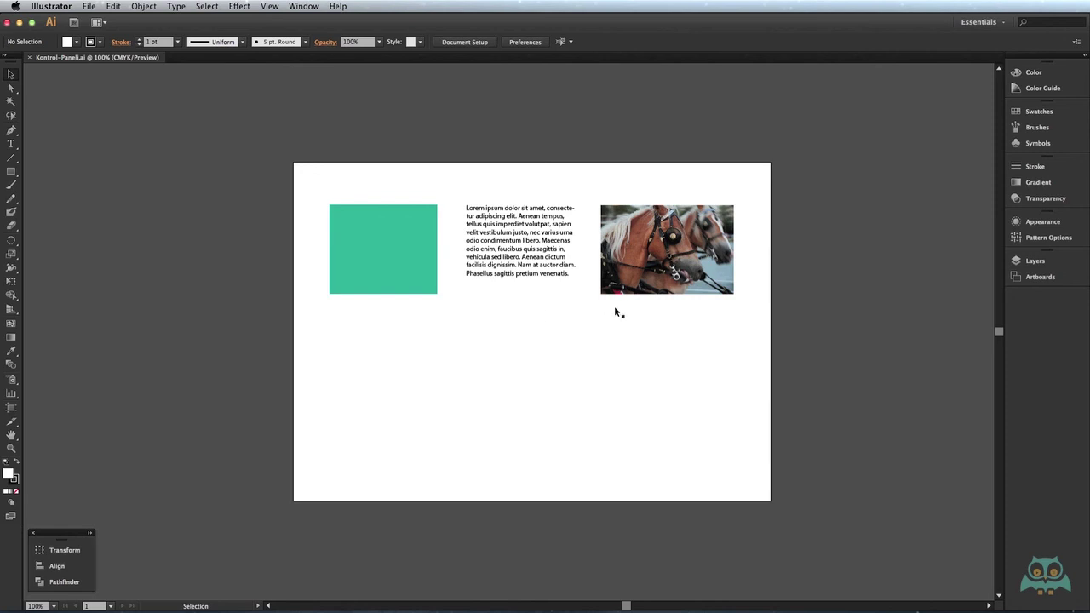
Open the workspace switcher dropdown showing Essentials as current
{"action": "left_click", "coordinate": [993, 28]}
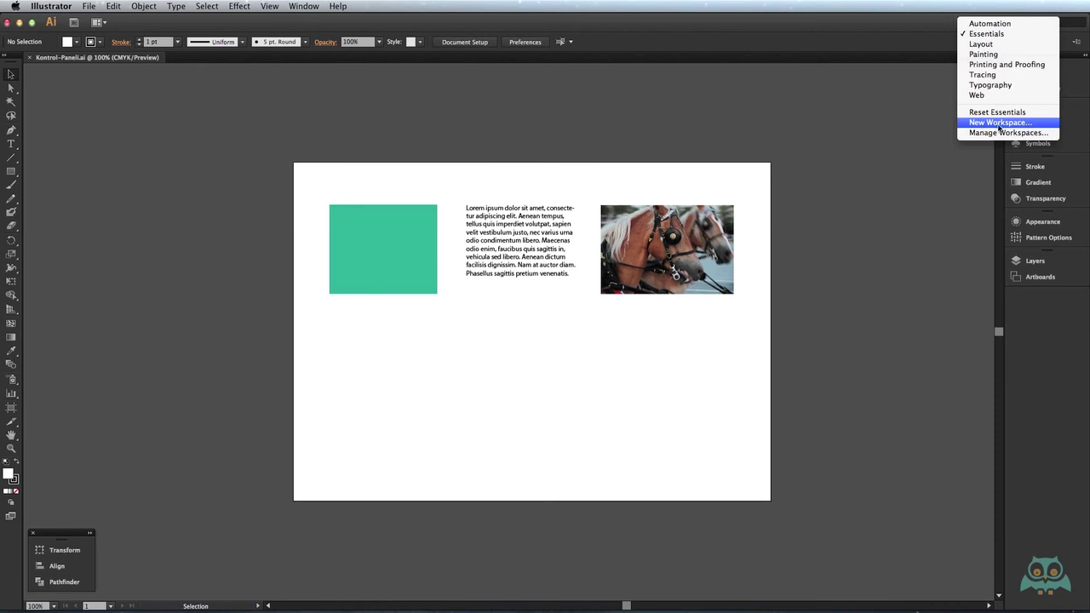
Save the current layout as a new workspace named after the user
{"action": "left_click", "coordinate": [1024, 130]}
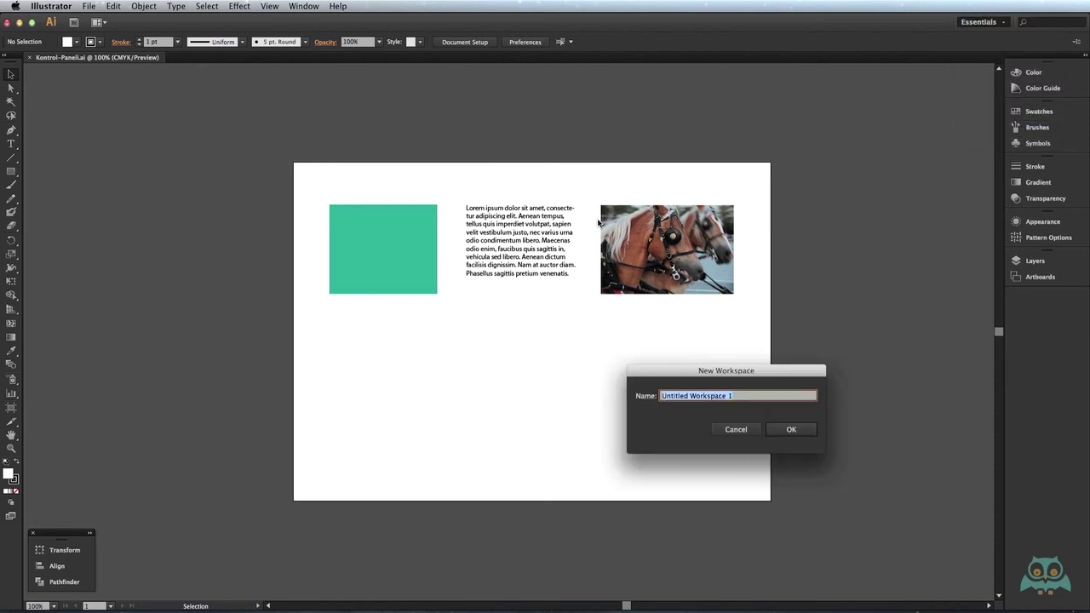
{"action": "left_click_drag", "start_coordinate": [694, 384], "coordinate": [494, 227]}
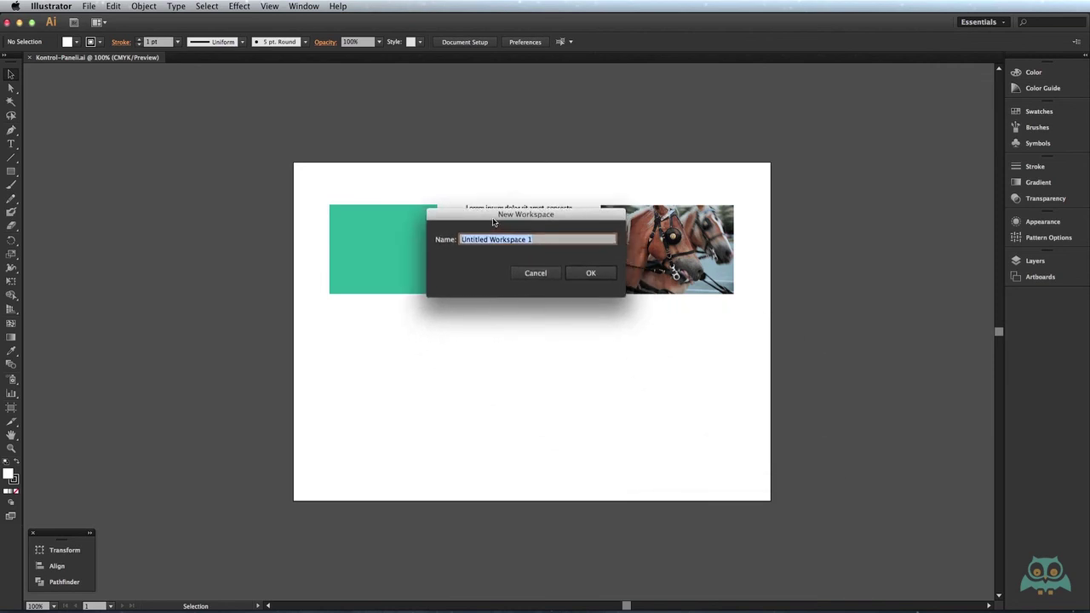
{"action": "type", "text": "KadirBayar"}
{"action": "left_click", "coordinate": [593, 273]}
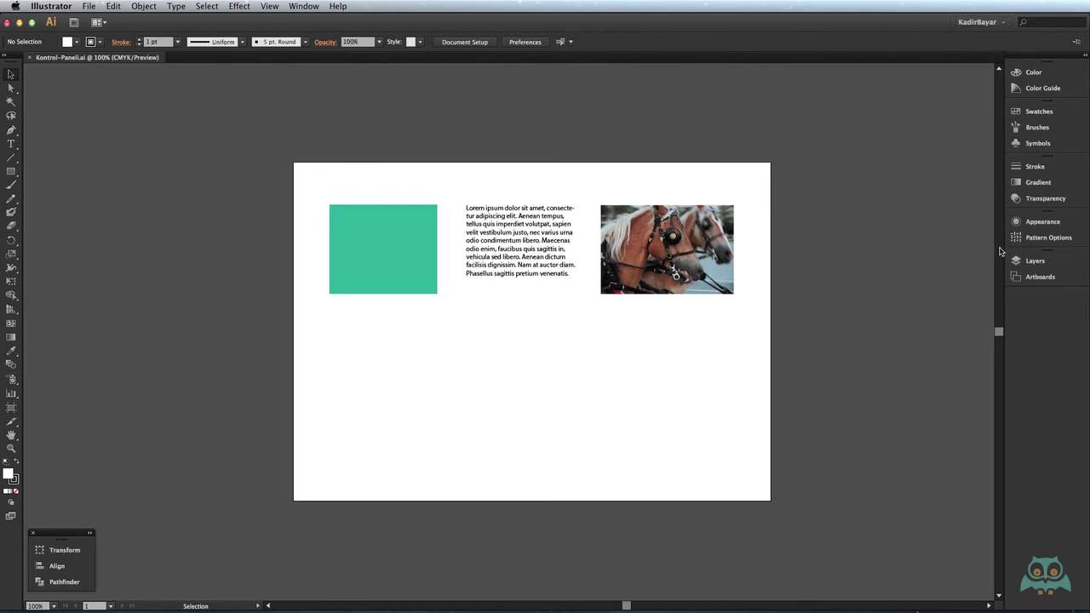
Remove the Pathfinder panel from the small floating group
{"action": "left_click", "coordinate": [1006, 24]}
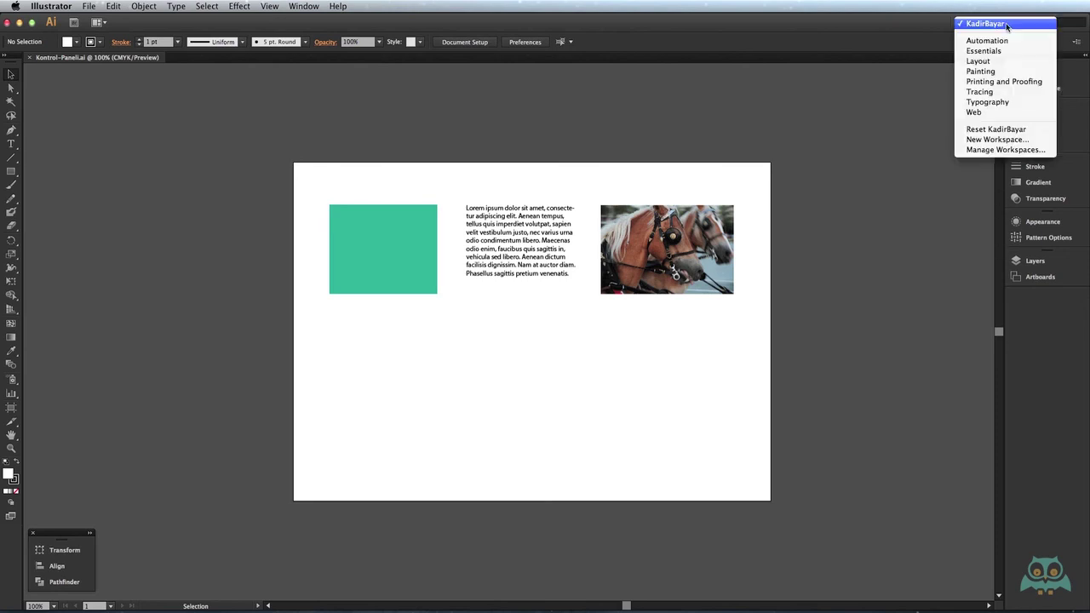
{"action": "left_click", "coordinate": [982, 235]}
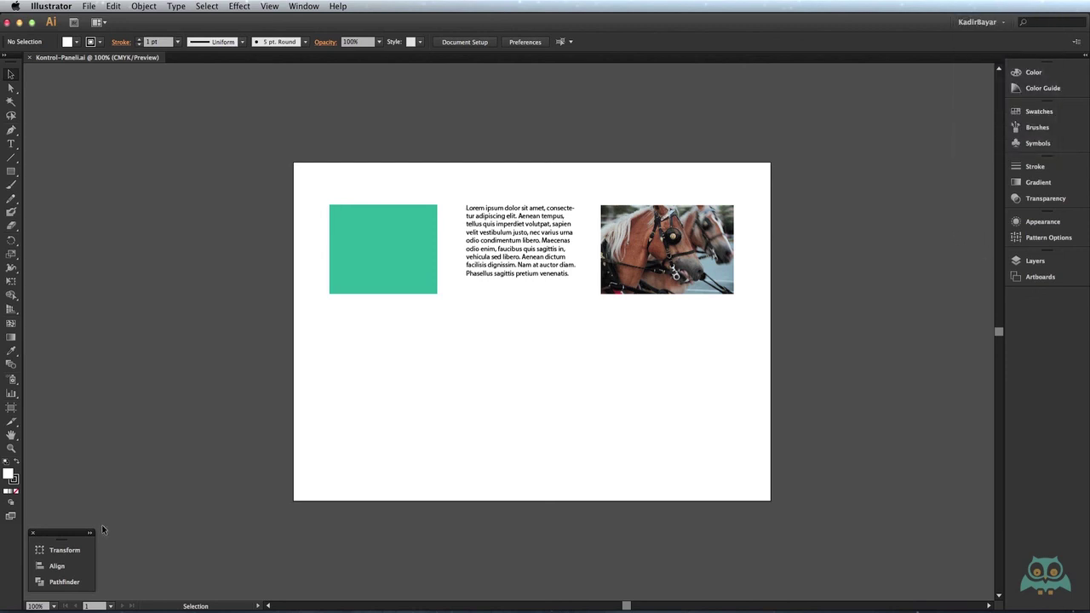
{"action": "left_click", "coordinate": [63, 576]}
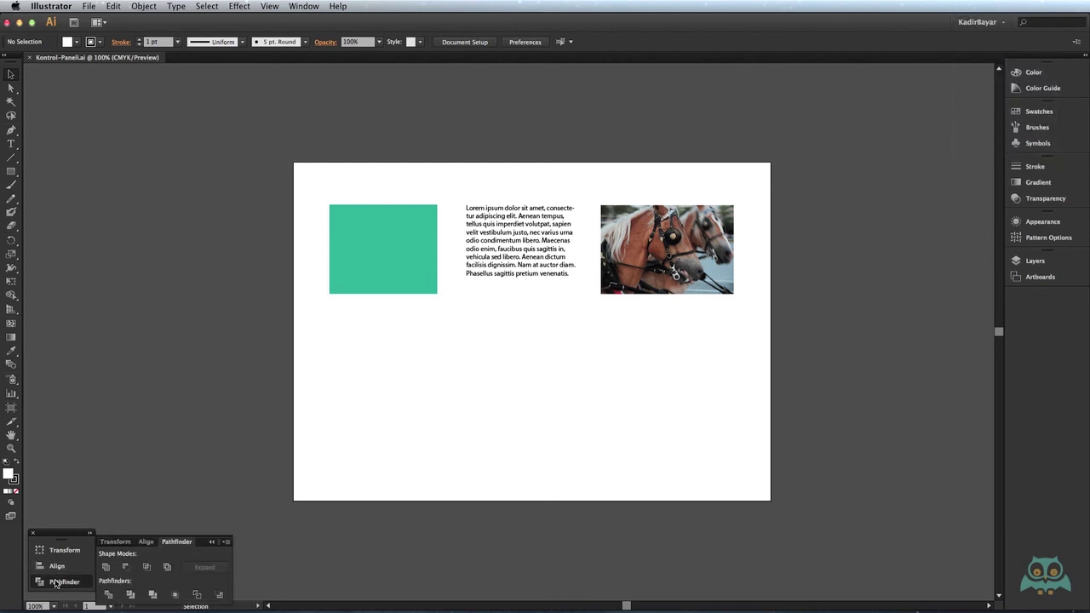
{"action": "left_click_drag", "start_coordinate": [181, 541], "coordinate": [298, 290]}
{"action": "left_click_drag", "start_coordinate": [231, 409], "coordinate": [677, 151]}
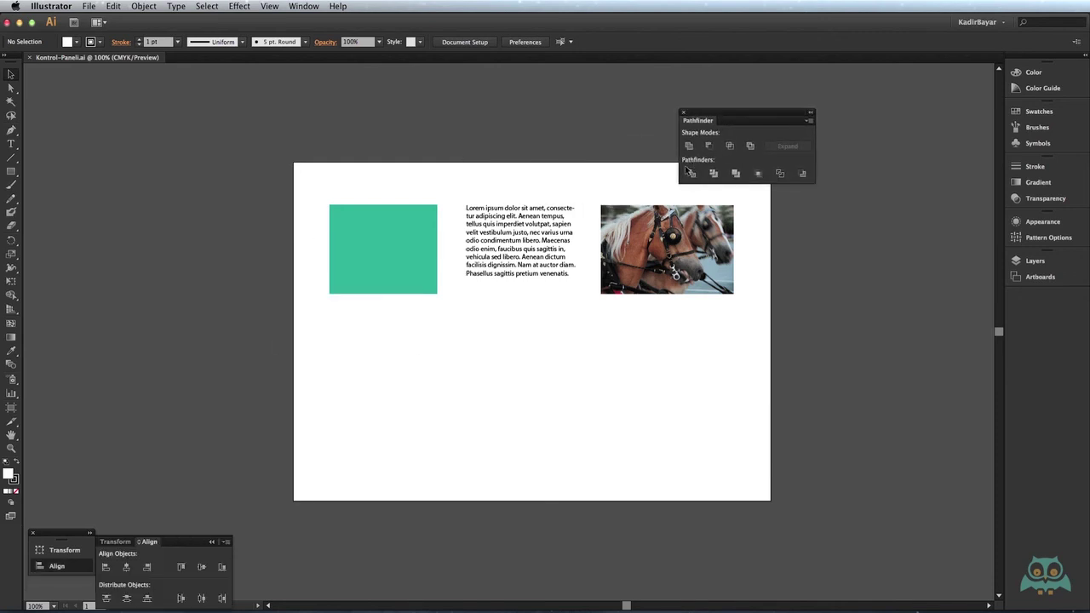
{"action": "left_click", "coordinate": [682, 114]}
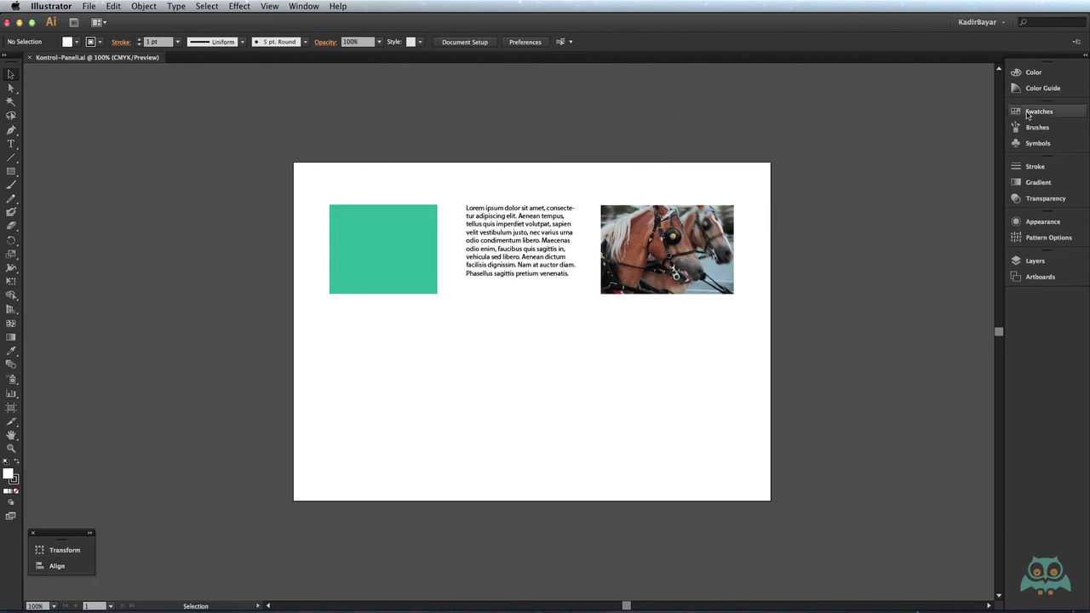
Tear Swatches and Transparency off the dock as separate floating panels
{"action": "left_click_drag", "start_coordinate": [1037, 112], "coordinate": [589, 120]}
{"action": "left_click_drag", "start_coordinate": [1033, 187], "coordinate": [274, 428]}
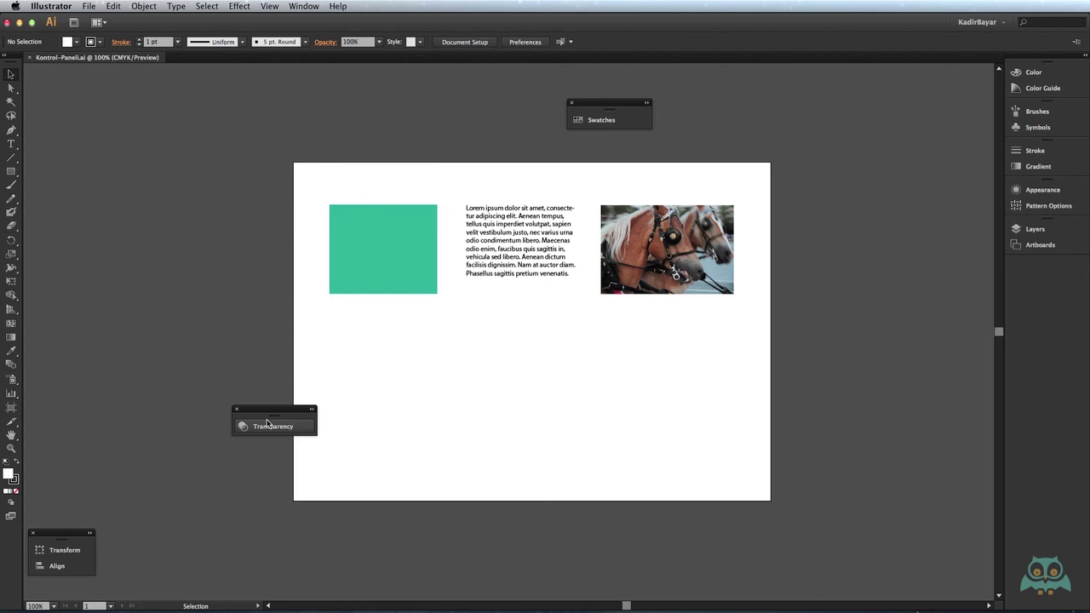
{"action": "left_click", "coordinate": [998, 24]}
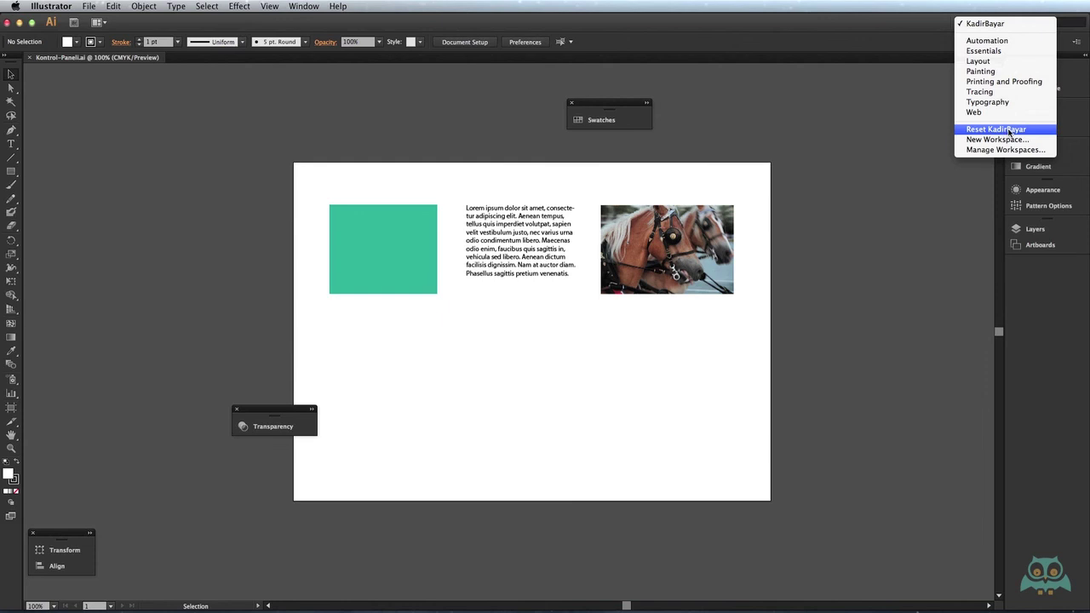
Reset the custom workspace so all panels return to their saved positions
{"action": "left_click", "coordinate": [1010, 131]}
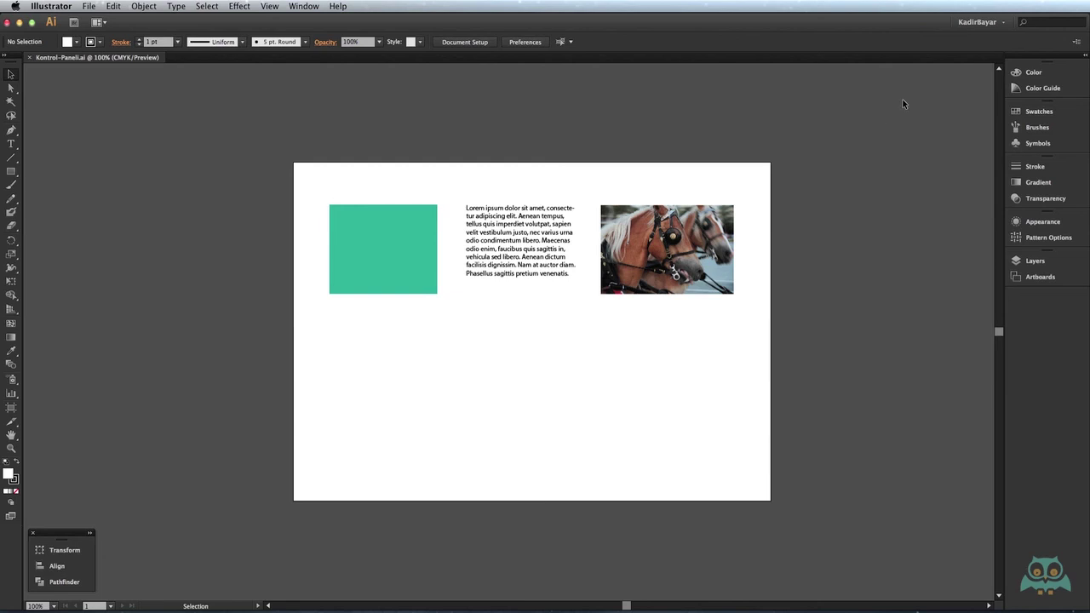
{"action": "left_click", "coordinate": [1006, 23]}
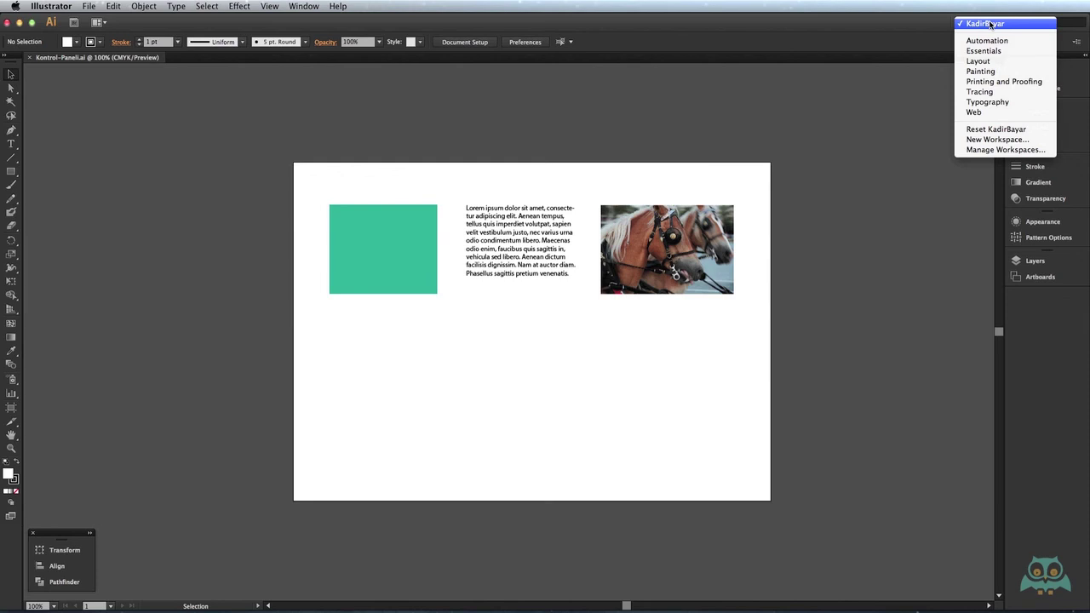
{"action": "left_click", "coordinate": [943, 27]}
{"action": "left_click", "coordinate": [986, 27]}
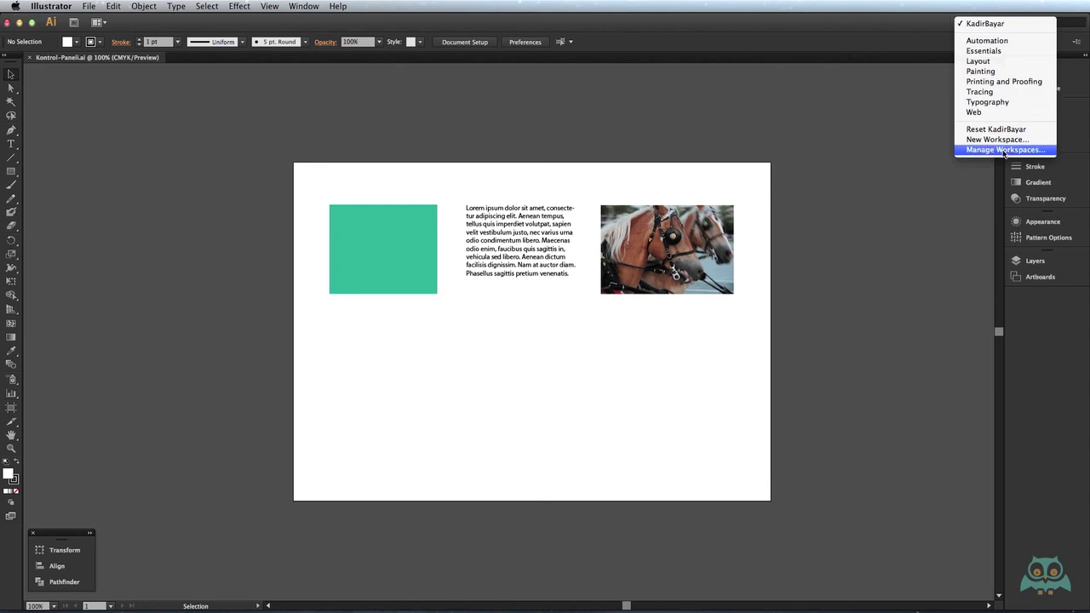
{"action": "left_click", "coordinate": [1005, 151]}
{"action": "left_click_drag", "start_coordinate": [754, 347], "coordinate": [600, 183]}
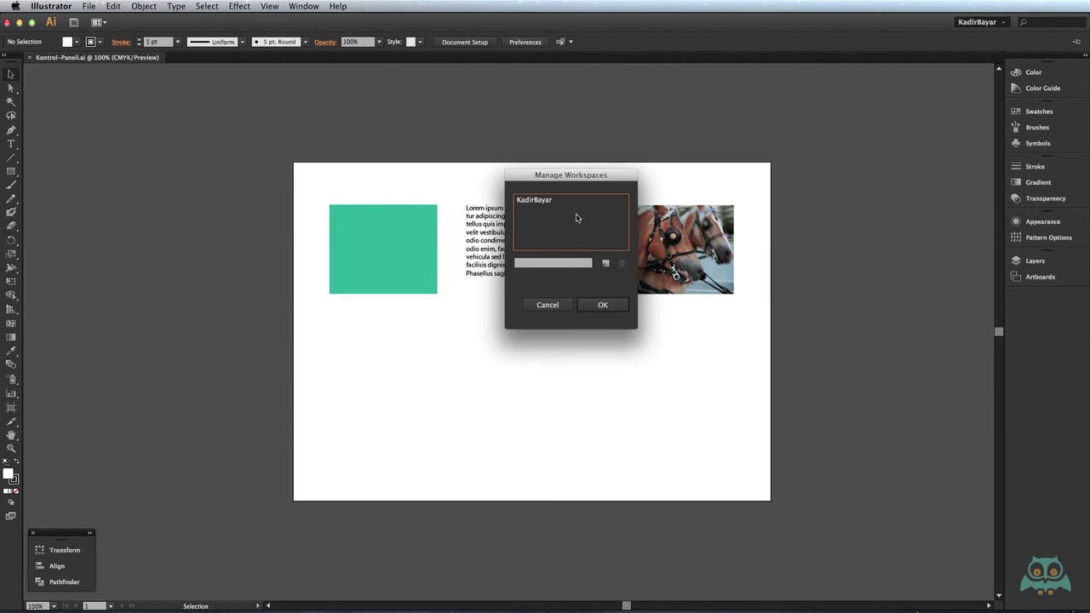
{"action": "left_click", "coordinate": [549, 207]}
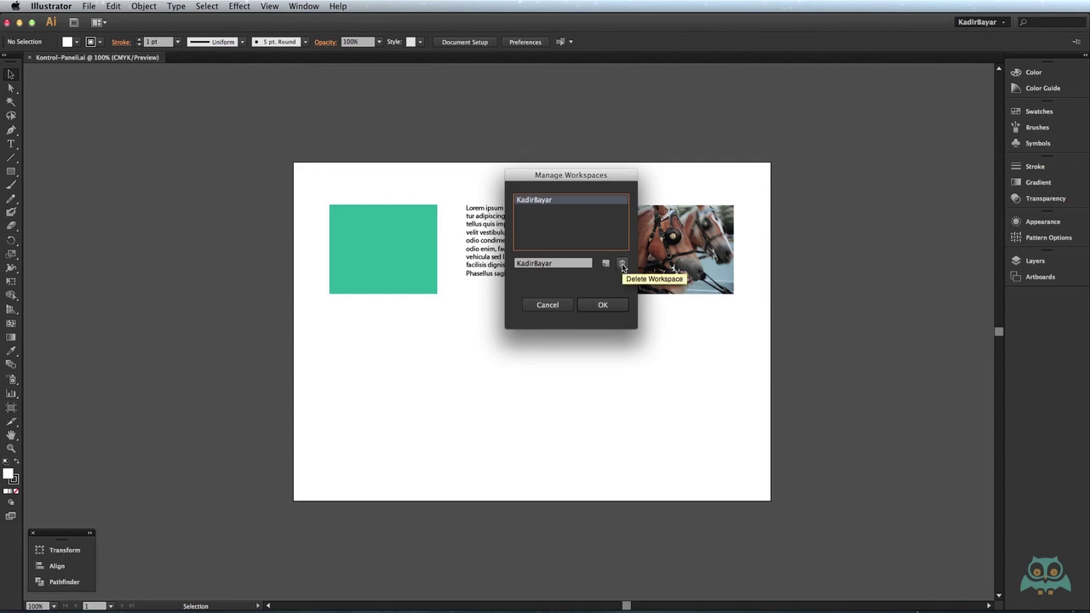
{"action": "left_click", "coordinate": [563, 269]}
{"action": "left_click_drag", "start_coordinate": [562, 269], "coordinate": [517, 266]}
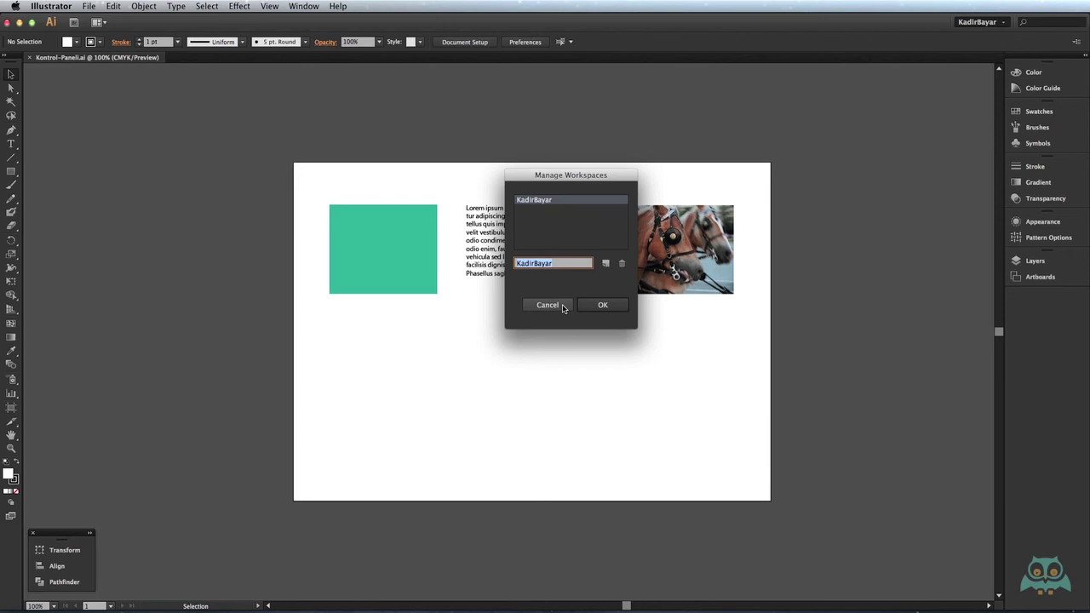
{"action": "left_click", "coordinate": [563, 306]}
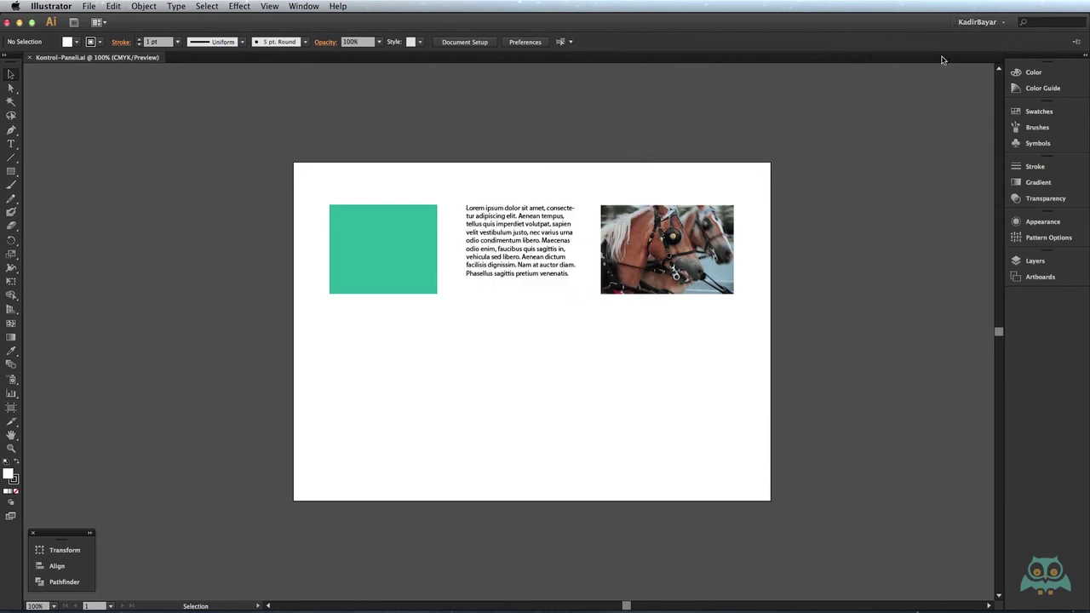
Show the Window menu's workspace list with the custom workspace checked
{"action": "left_click", "coordinate": [973, 23]}
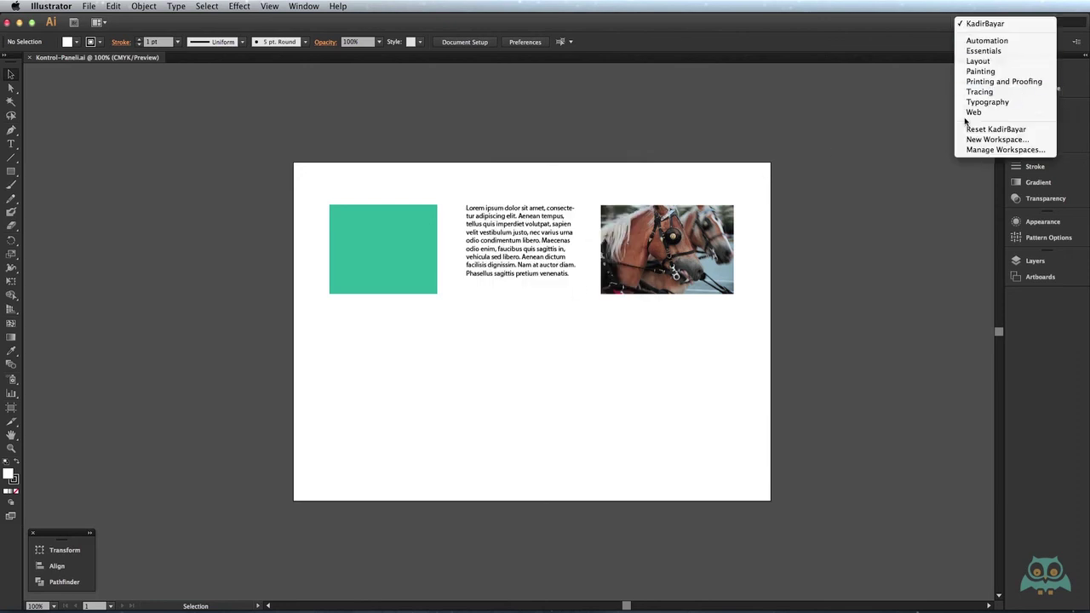
{"action": "left_click", "coordinate": [305, 9]}
{"action": "left_click", "coordinate": [304, 7]}
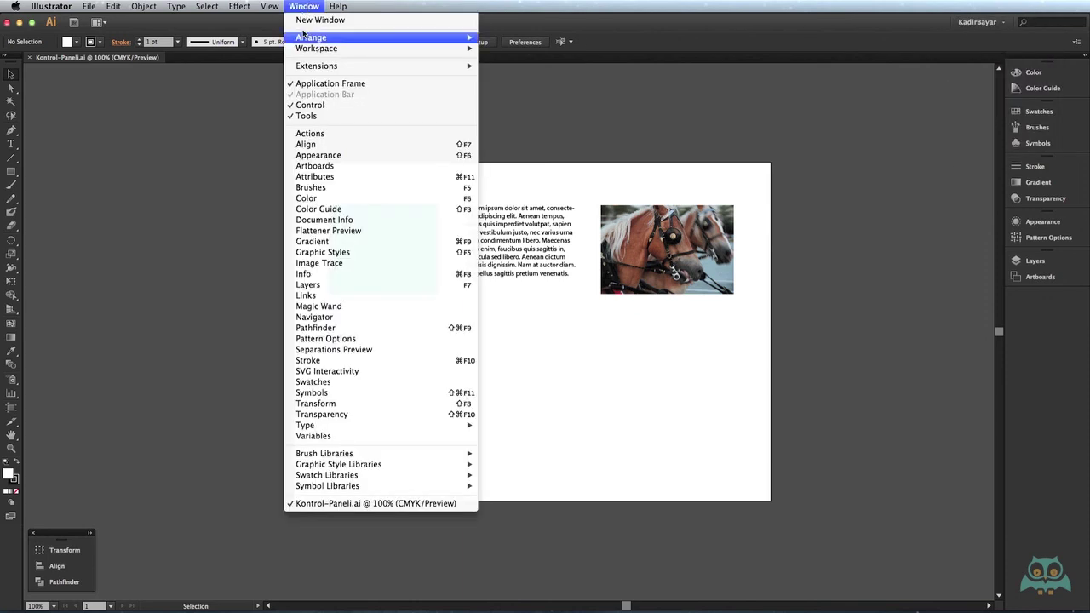